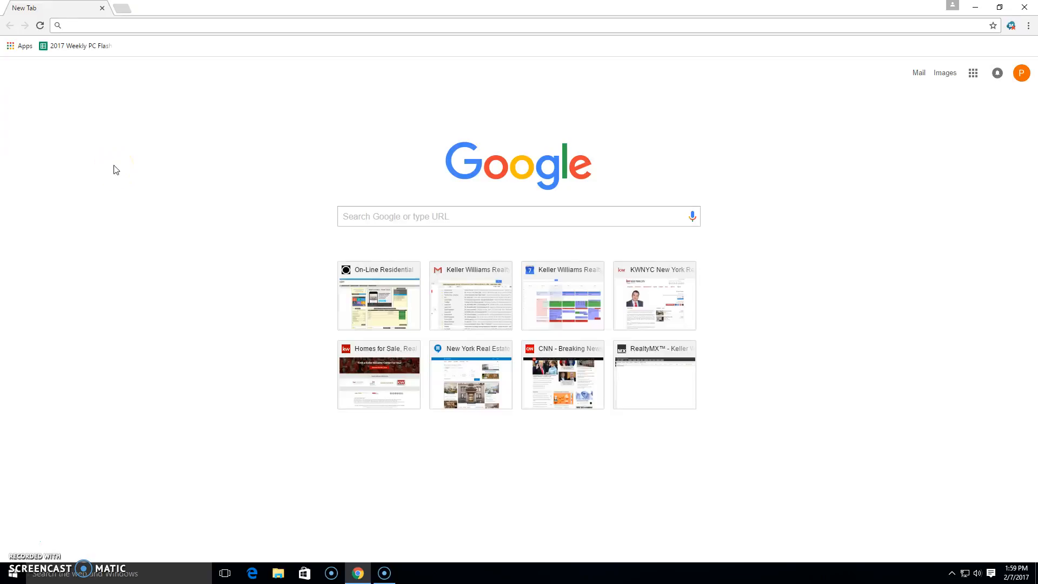
Open the page mykw.kw.com/mytracker in the browser
{"action": "left_click", "coordinate": [151, 186]}
{"action": "left_click", "coordinate": [158, 191]}
{"action": "left_click", "coordinate": [200, 24]}
{"action": "type", "text": "mykw."}
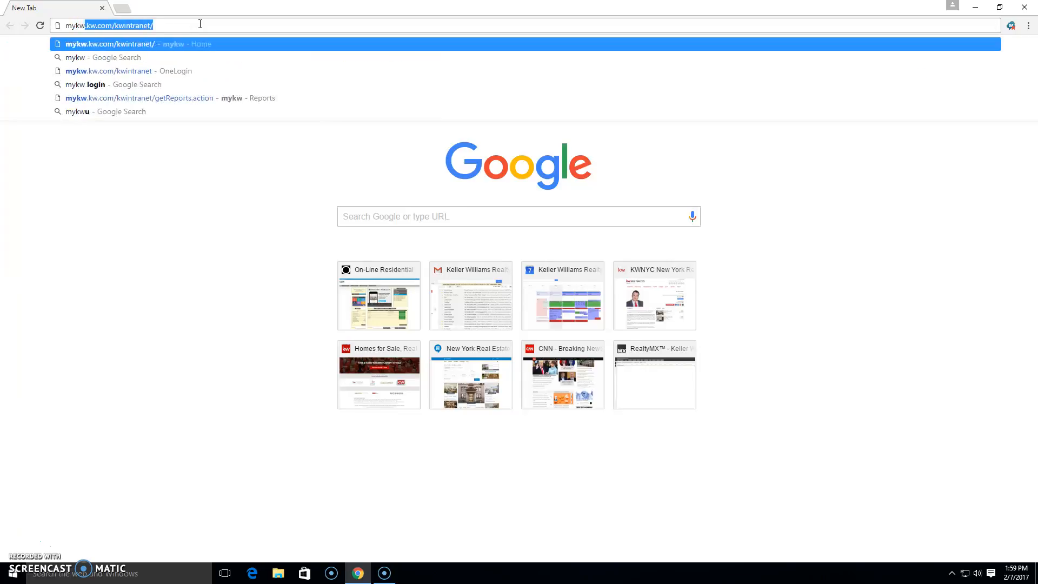
{"action": "type", "text": "kw.co"}
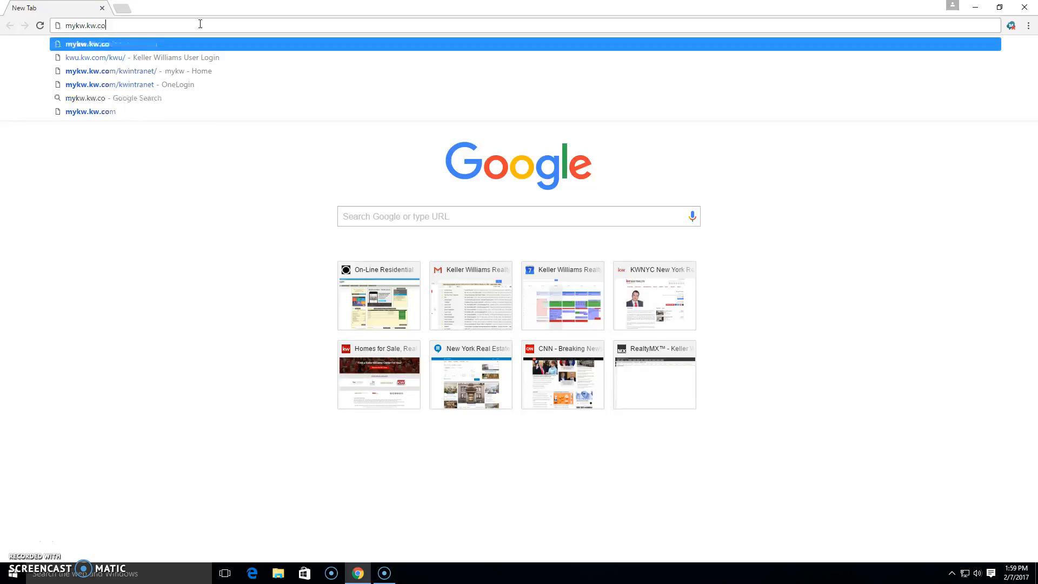
{"action": "type", "text": "m/my"}
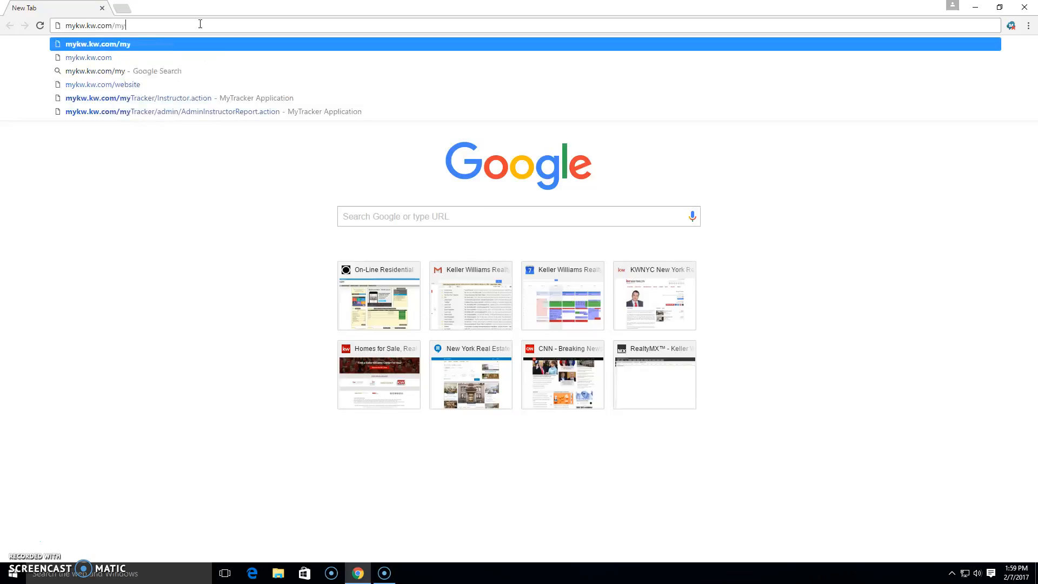
{"action": "type", "text": "tracker"}
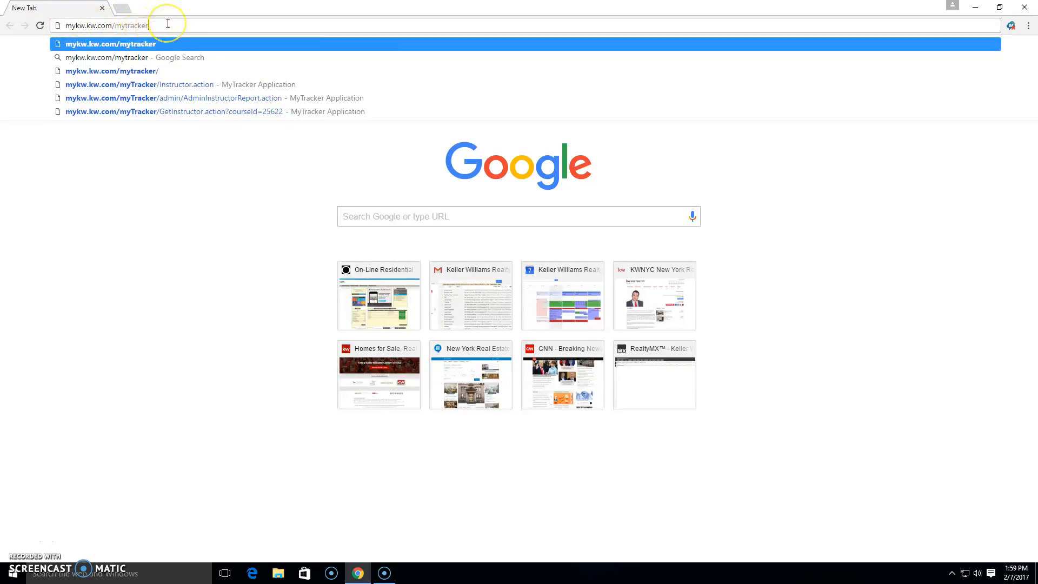
{"action": "key", "text": "Return"}
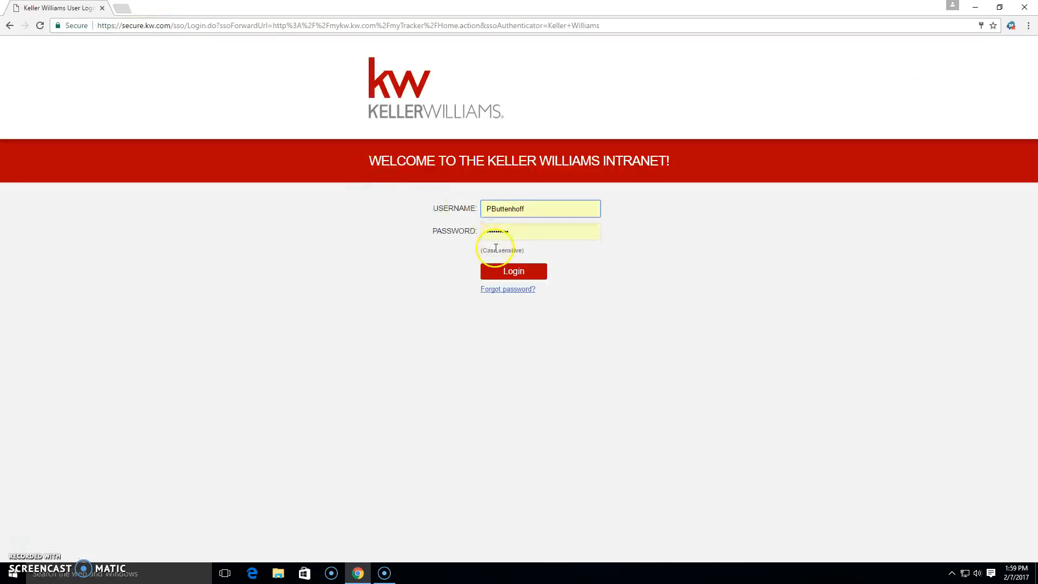
Clear the prefilled username and password from the Keller Williams intranet login form
{"action": "left_click_drag", "start_coordinate": [524, 207], "coordinate": [454, 205]}
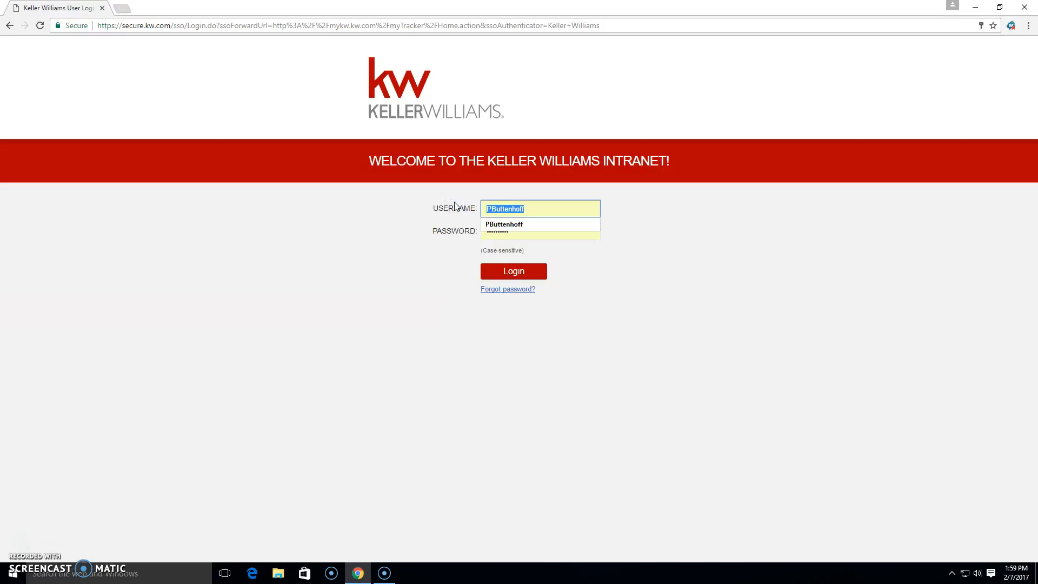
{"action": "key", "text": "BackSpace"}
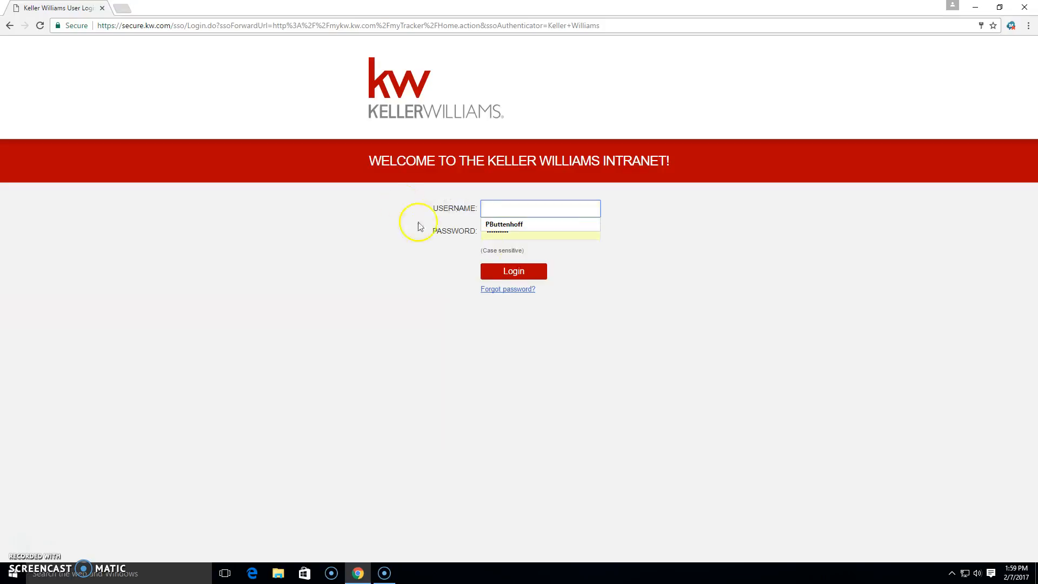
{"action": "double_click", "coordinate": [533, 237]}
{"action": "key", "text": "BackSpace"}
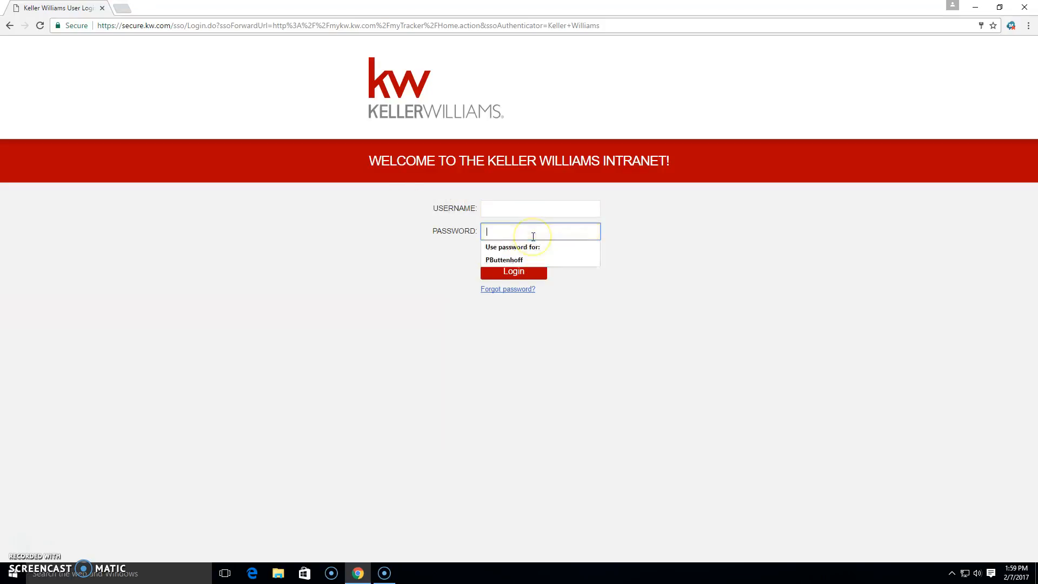
Enter the account username and password and log in to the intranet
{"action": "key", "text": "shift+Tab"}
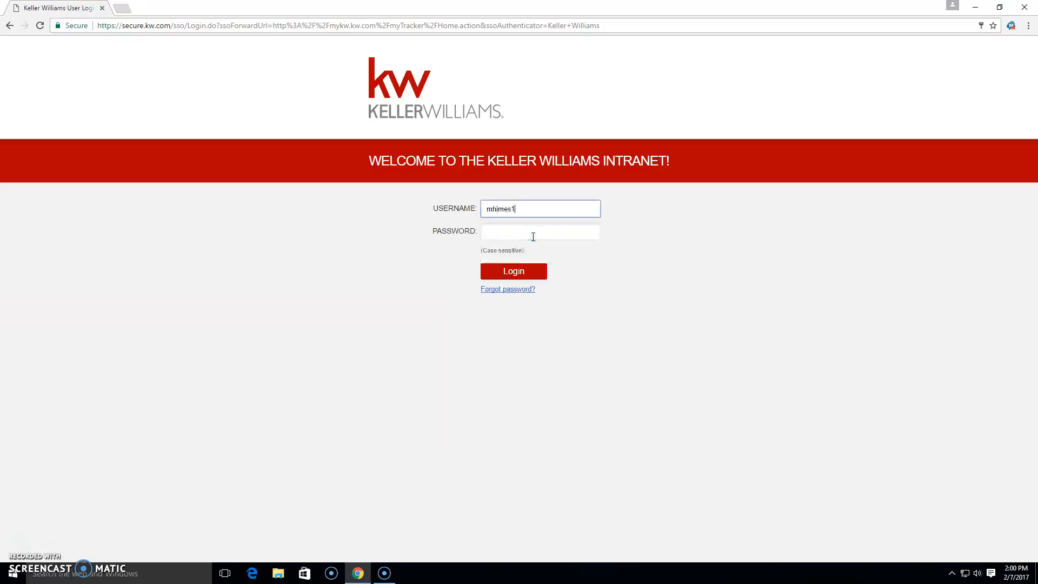
{"action": "left_click", "coordinate": [530, 231]}
{"action": "left_click", "coordinate": [530, 232]}
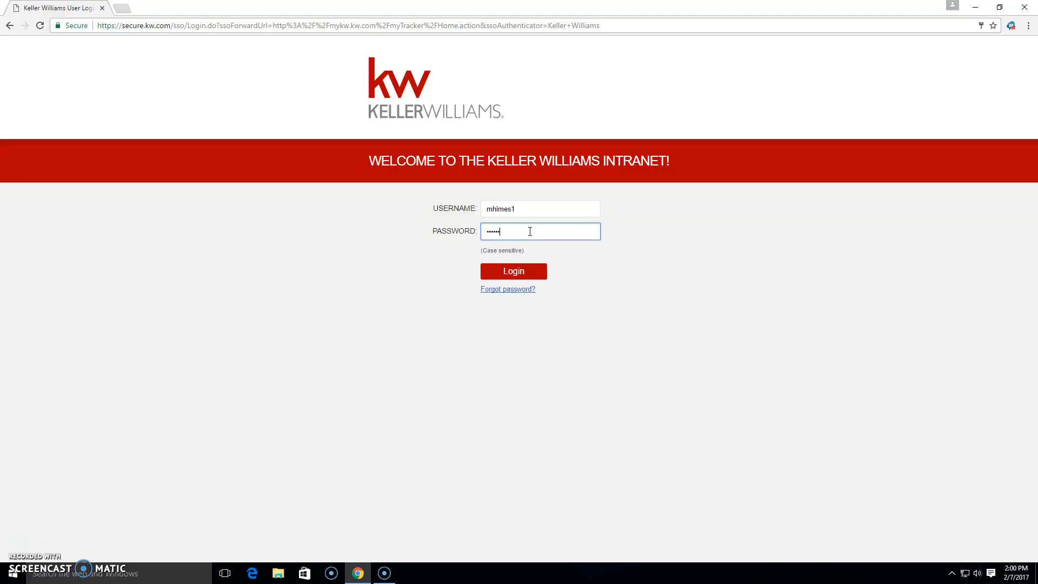
{"action": "key", "text": "Return"}
{"action": "left_click", "coordinate": [529, 224]}
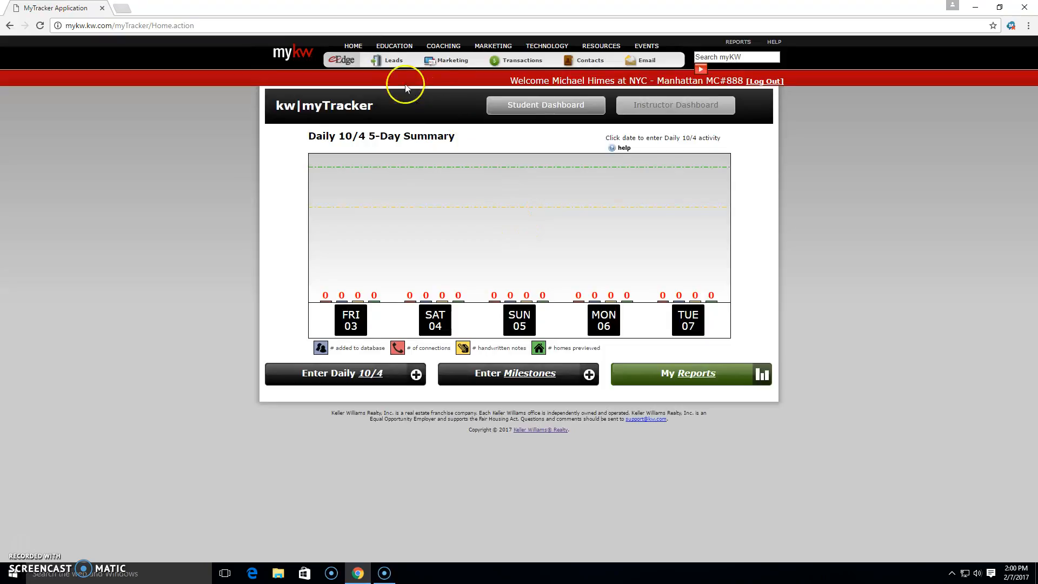
Open the Daily 10/4 entry for Tuesday 07 and set the connections made to 10
{"action": "left_click", "coordinate": [348, 120]}
{"action": "left_click", "coordinate": [694, 322]}
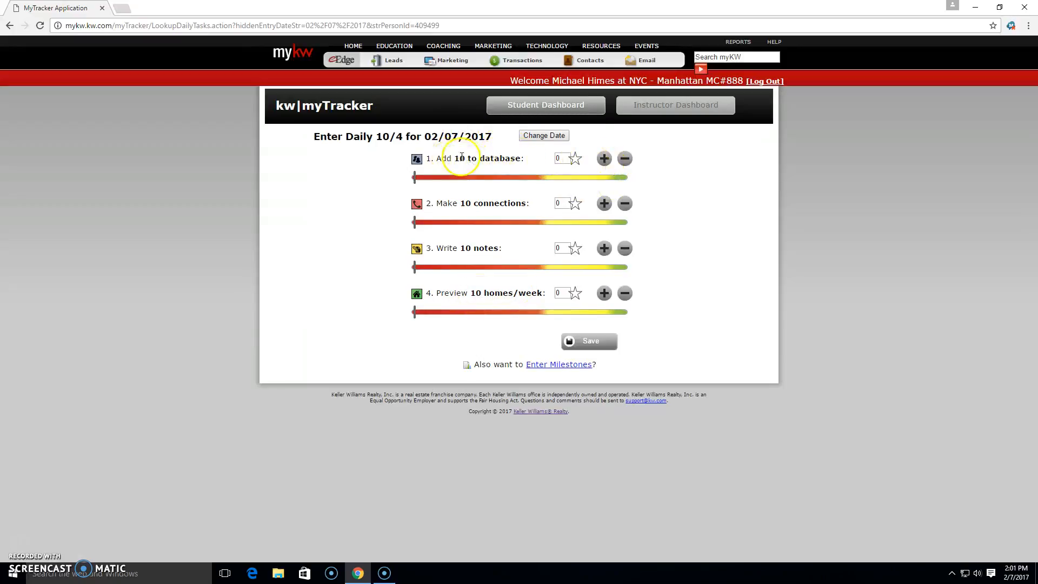
{"action": "left_click", "coordinate": [603, 205]}
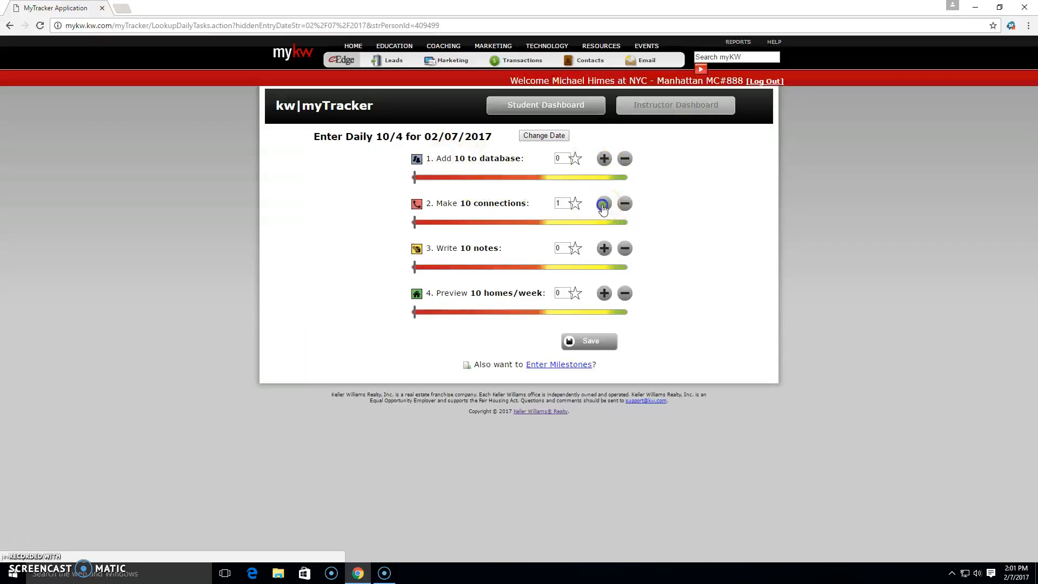
{"action": "left_click", "coordinate": [604, 205]}
{"action": "left_click", "coordinate": [603, 205]}
{"action": "left_click", "coordinate": [603, 206]}
{"action": "left_click", "coordinate": [603, 206]}
{"action": "left_click", "coordinate": [603, 205]}
{"action": "left_click", "coordinate": [625, 204]}
Set the contacts added to the database to 5 and the notes written to 10
{"action": "left_click", "coordinate": [604, 158]}
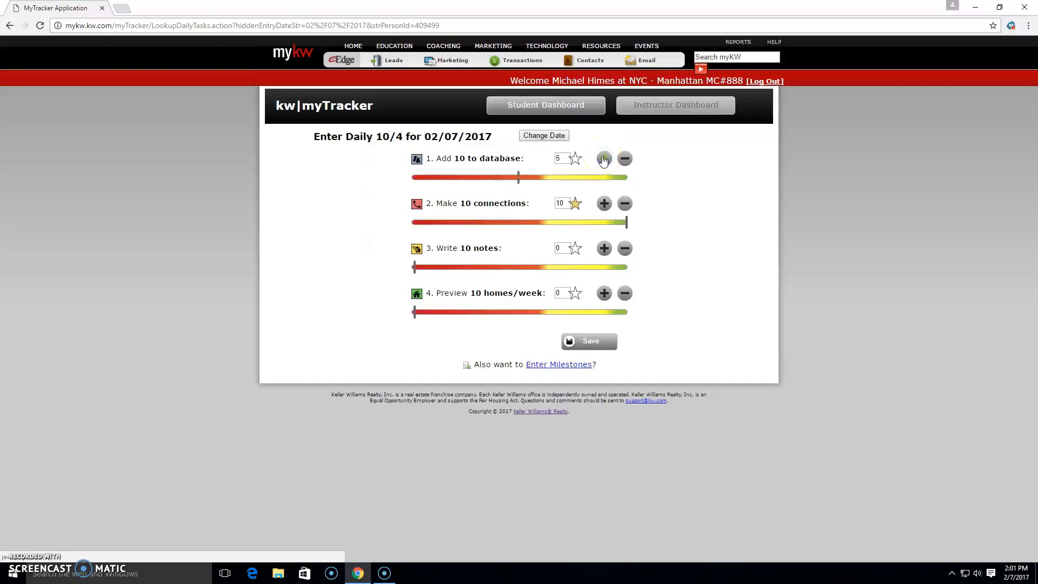
{"action": "left_click", "coordinate": [514, 179]}
{"action": "left_click", "coordinate": [603, 254]}
{"action": "left_click", "coordinate": [603, 254]}
{"action": "left_click", "coordinate": [603, 254]}
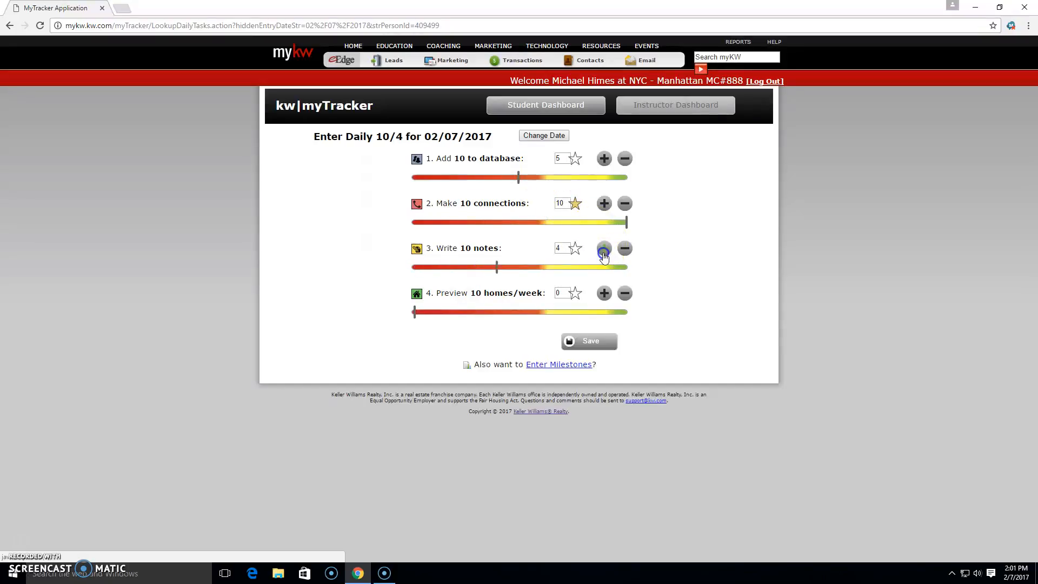
{"action": "left_click", "coordinate": [603, 254]}
{"action": "left_click", "coordinate": [603, 254]}
{"action": "left_click", "coordinate": [603, 254]}
{"action": "left_click", "coordinate": [603, 254]}
{"action": "left_click", "coordinate": [603, 254]}
{"action": "left_click", "coordinate": [603, 254]}
{"action": "left_click", "coordinate": [603, 254]}
{"action": "left_click", "coordinate": [624, 249]}
Set the homes previewed to 5 and save the Daily 10/4 entry for 02/07/2017
{"action": "left_click", "coordinate": [604, 294]}
{"action": "left_click", "coordinate": [604, 294]}
{"action": "left_click", "coordinate": [603, 294]}
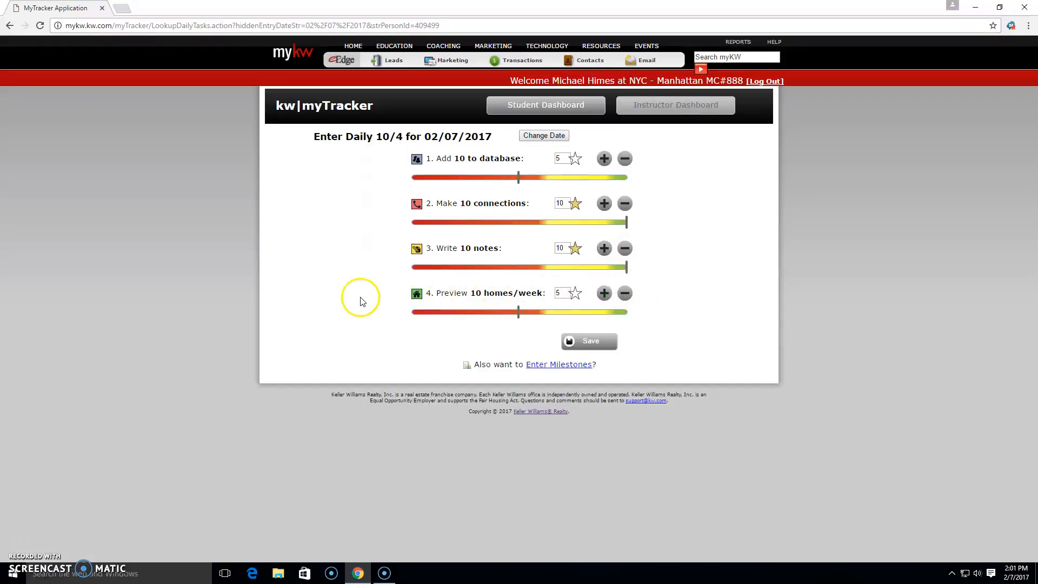
{"action": "left_click", "coordinate": [593, 341]}
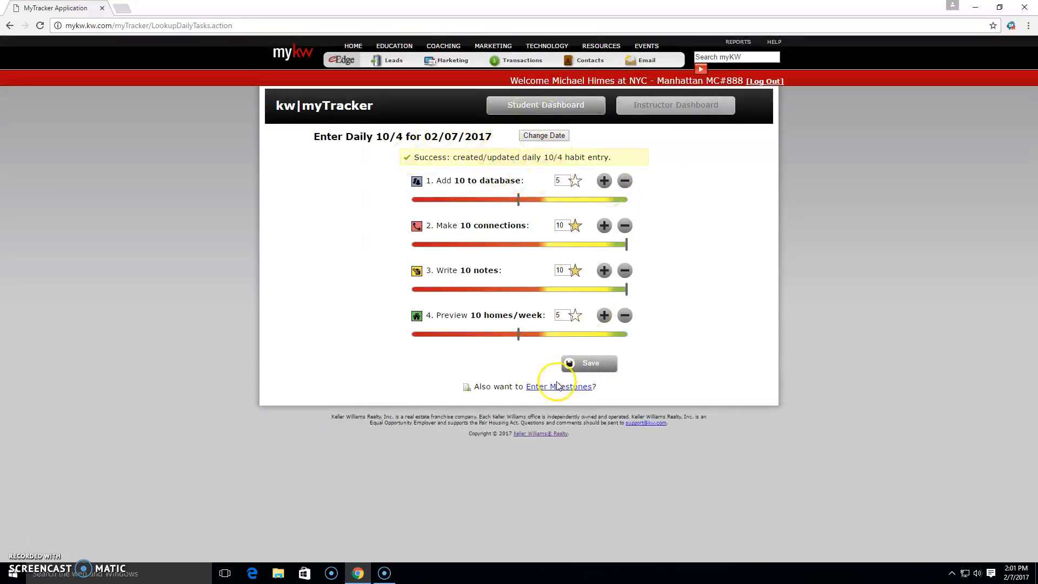
{"action": "left_click_drag", "start_coordinate": [598, 388], "coordinate": [471, 385]}
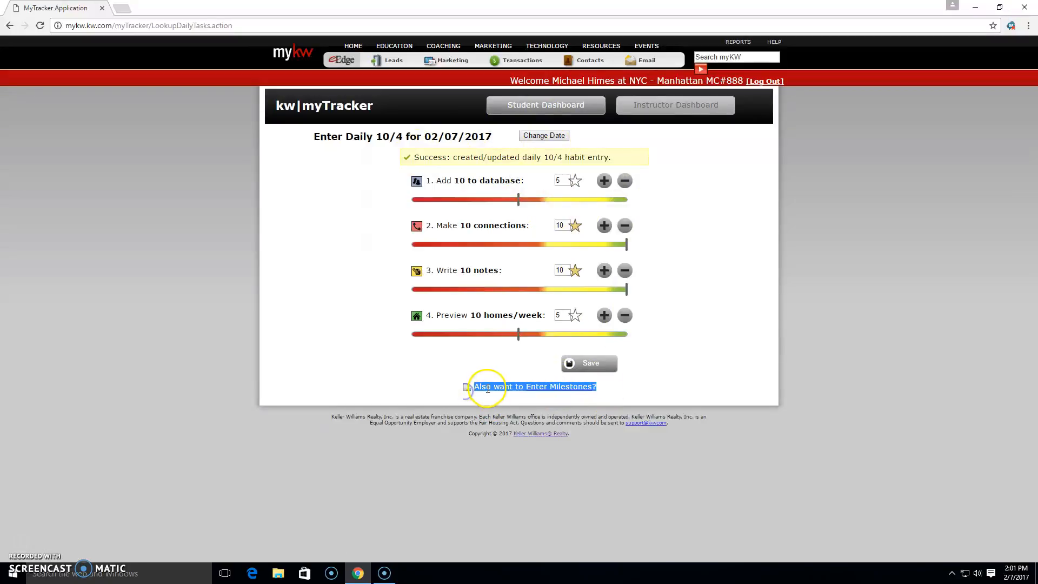
{"action": "left_click", "coordinate": [549, 389]}
{"action": "left_click", "coordinate": [535, 394]}
{"action": "left_click", "coordinate": [640, 393]}
{"action": "left_click", "coordinate": [556, 389]}
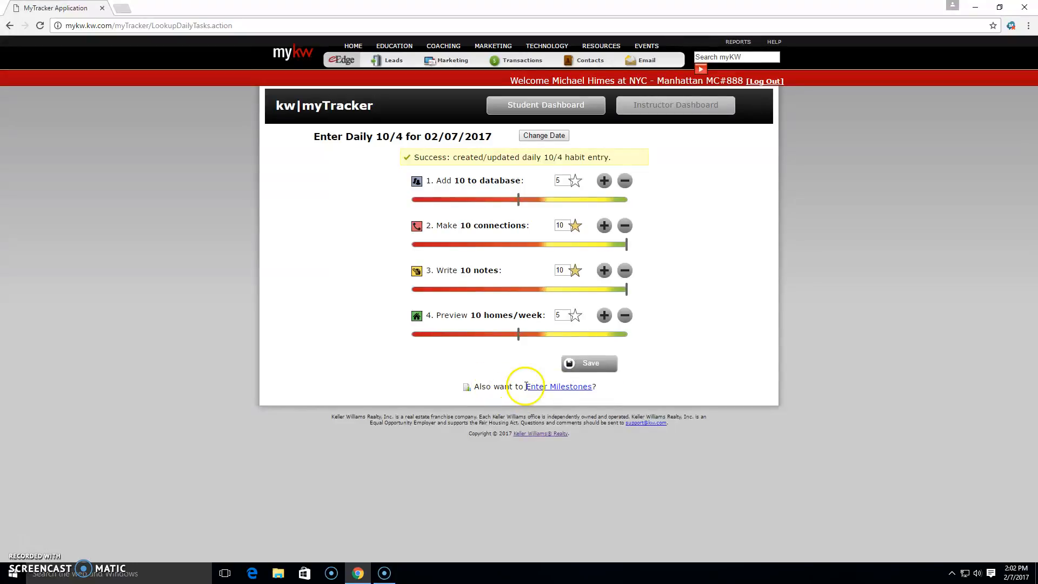
Open the milestones entry for 02/07/2017, set the number of appointments to 2 and save it
{"action": "left_click", "coordinate": [548, 387]}
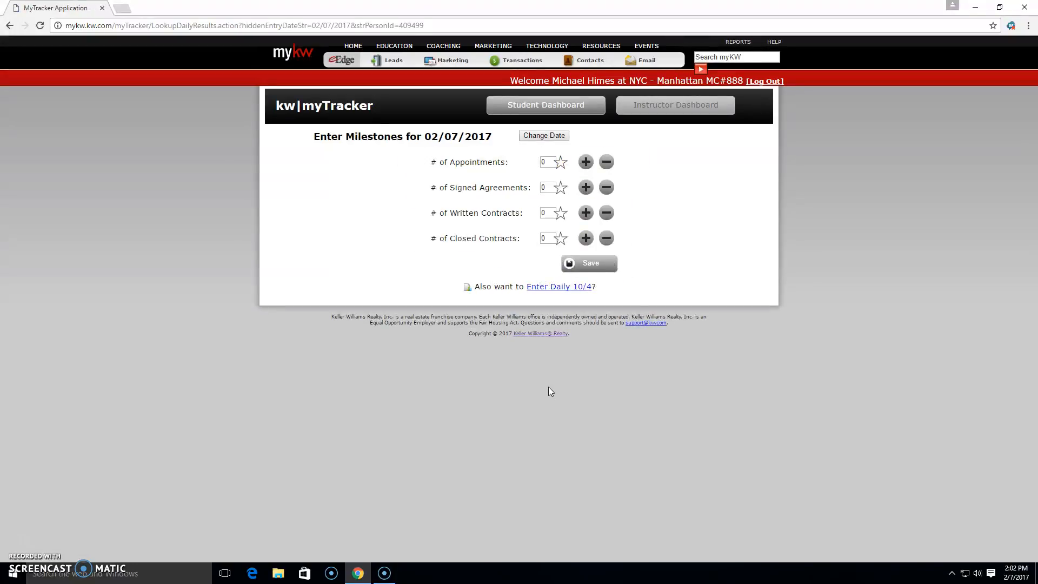
{"action": "left_click", "coordinate": [585, 163]}
{"action": "left_click", "coordinate": [582, 162]}
{"action": "left_click", "coordinate": [585, 214]}
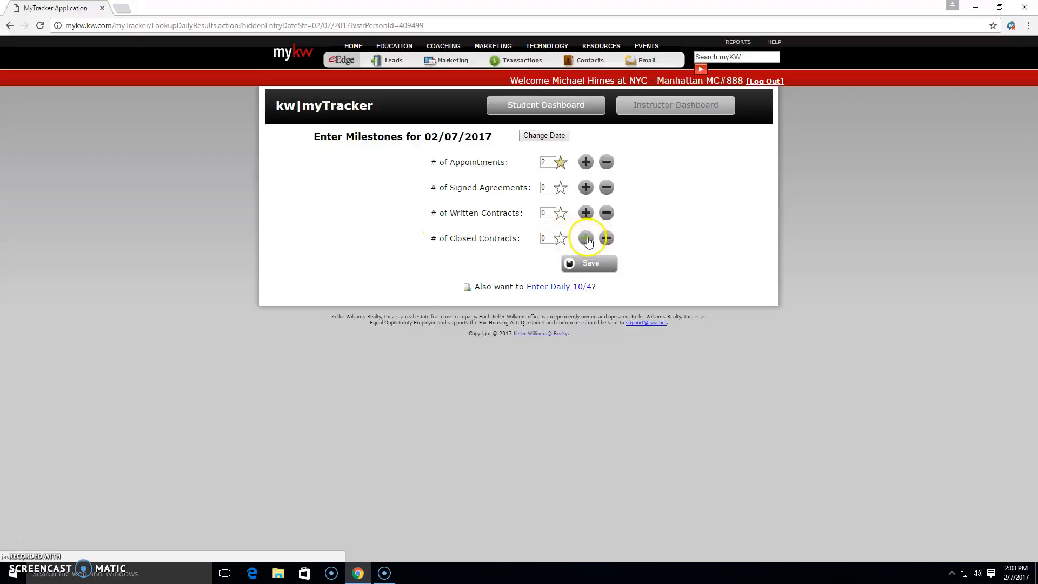
{"action": "left_click", "coordinate": [600, 264]}
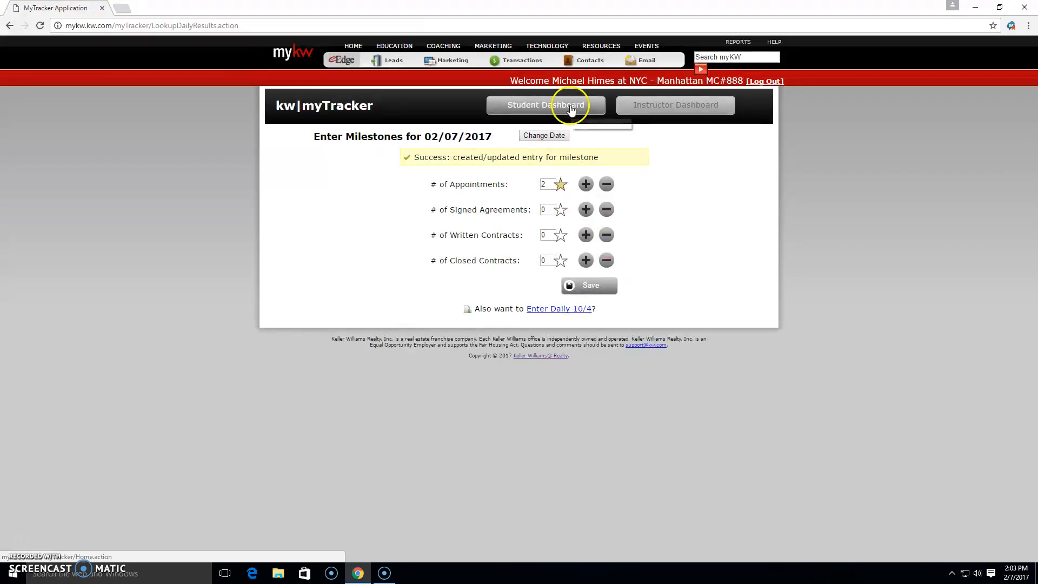